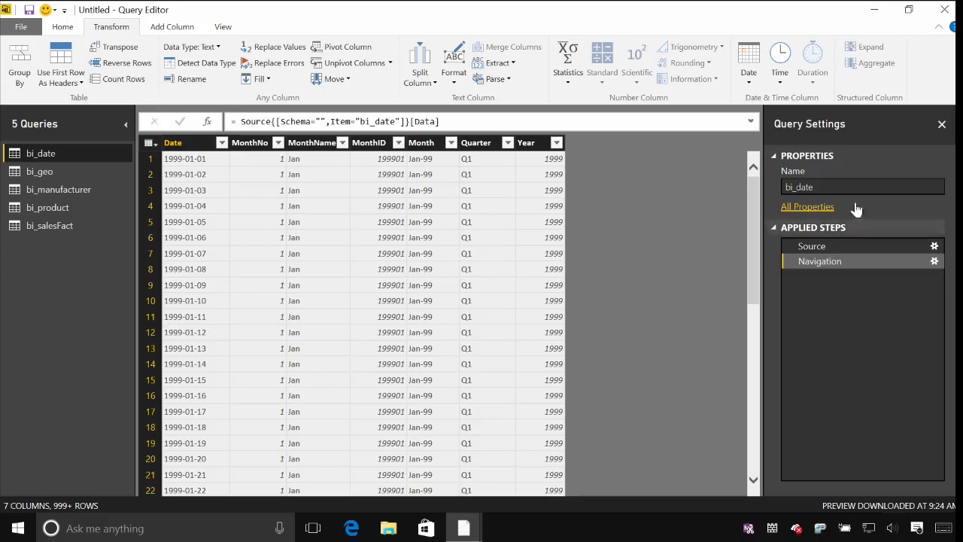
- Rename the bi_date query as Date
click(819, 189)
text(Date)
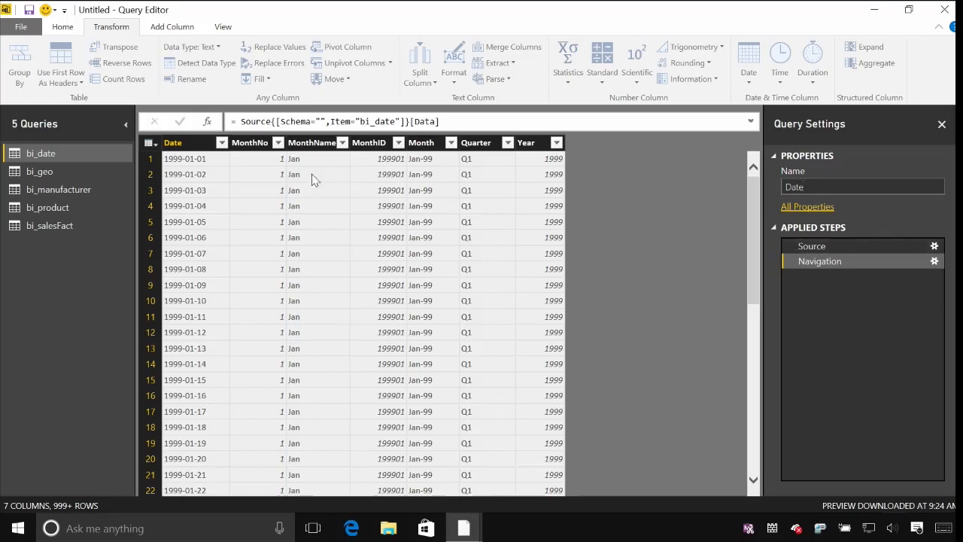
click(192, 143)
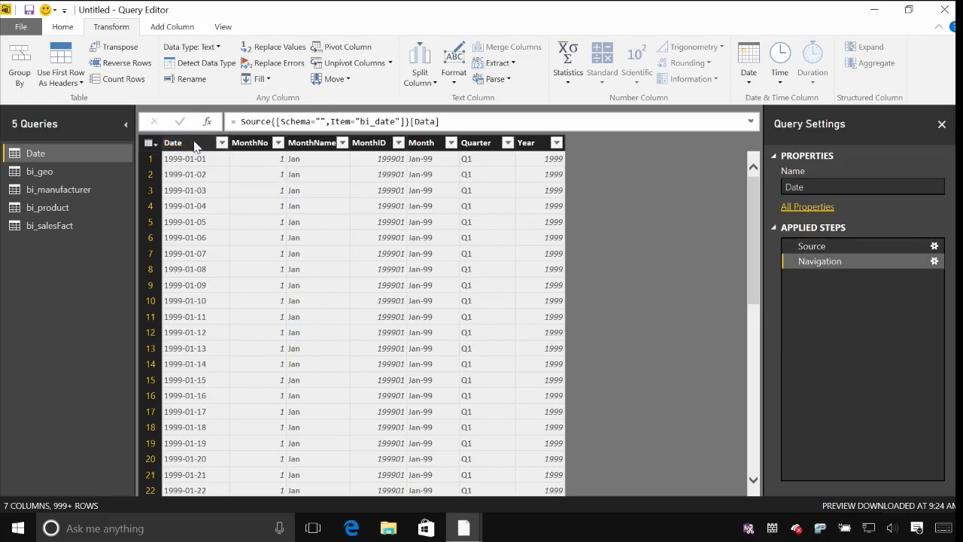
- Duplicate the Date column in the Date query
right_click(195, 145)
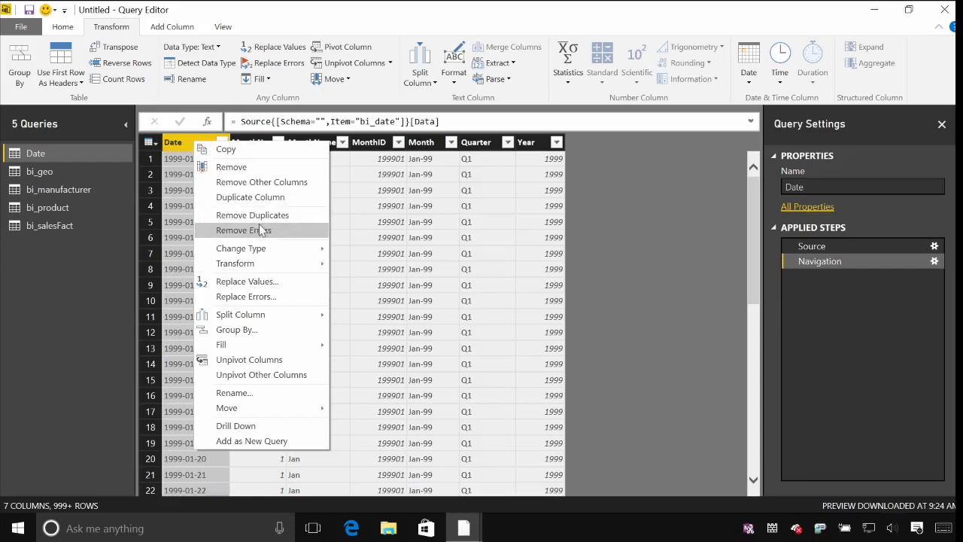
mouse_move(284, 249)
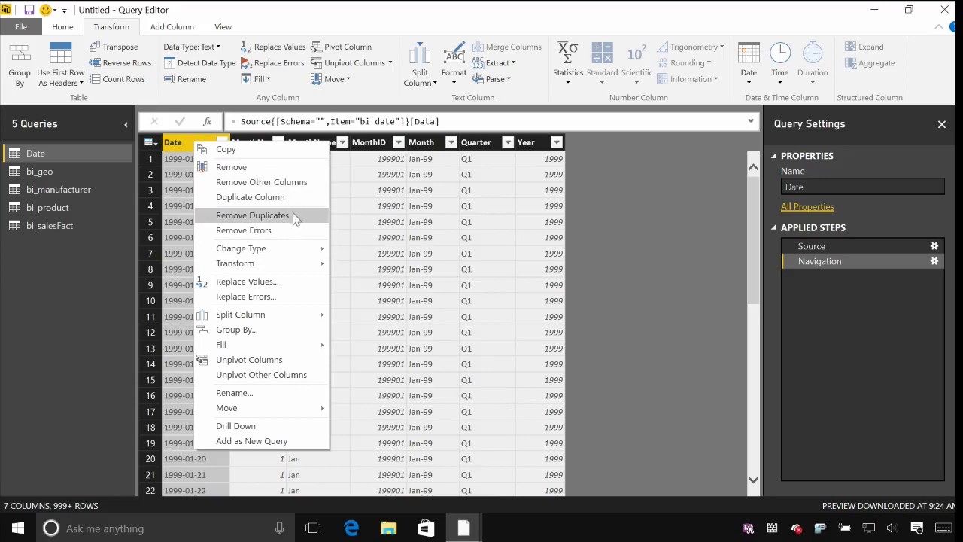
click(294, 199)
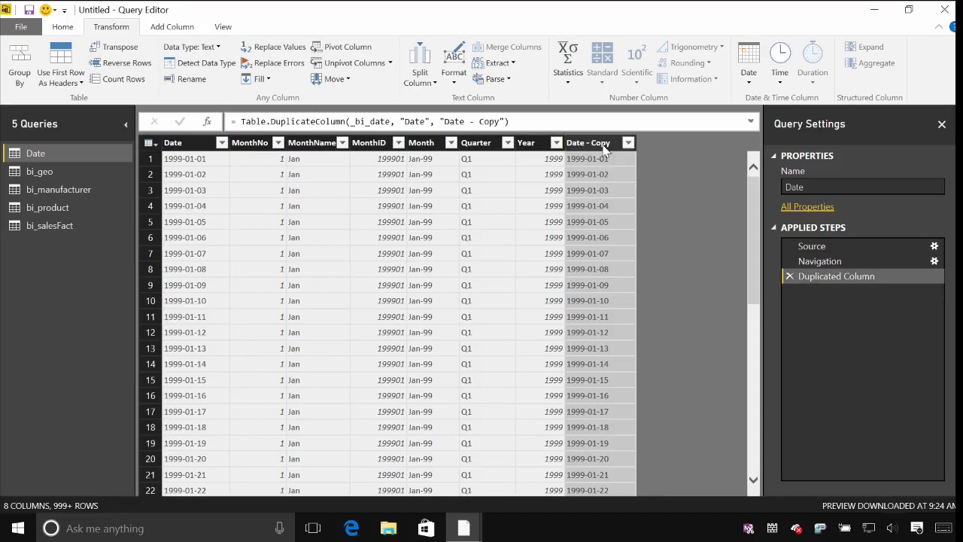
- Change the data type of the duplicated date column from text to Date
click(605, 143)
click(74, 30)
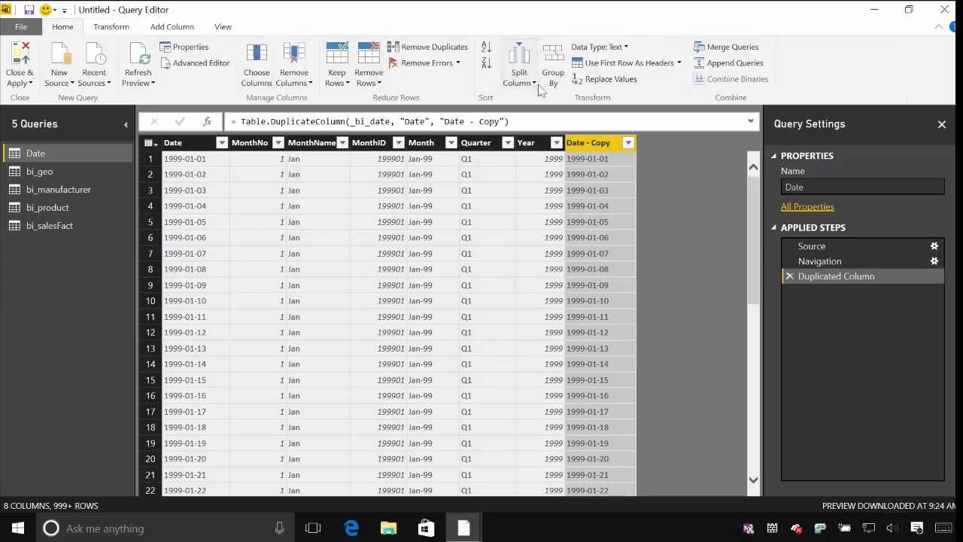
click(602, 48)
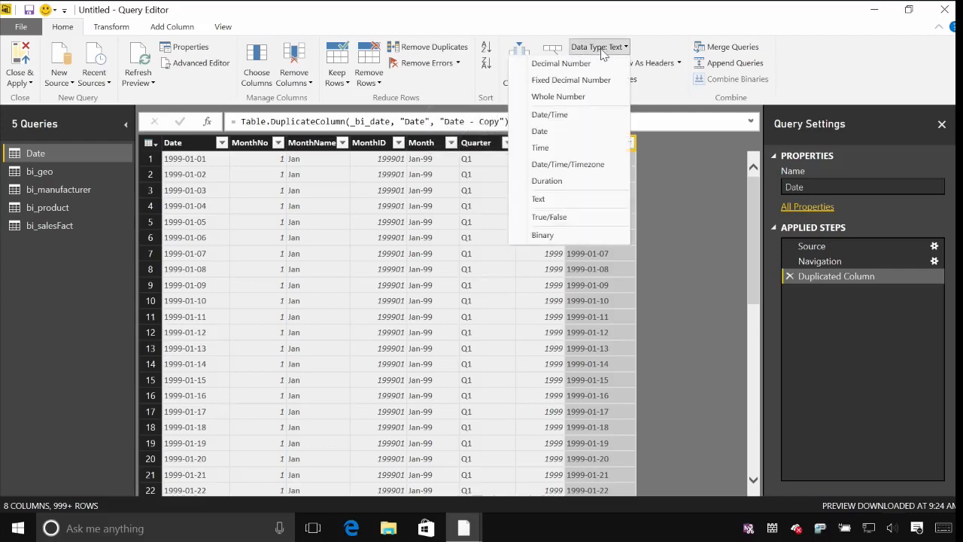
click(570, 133)
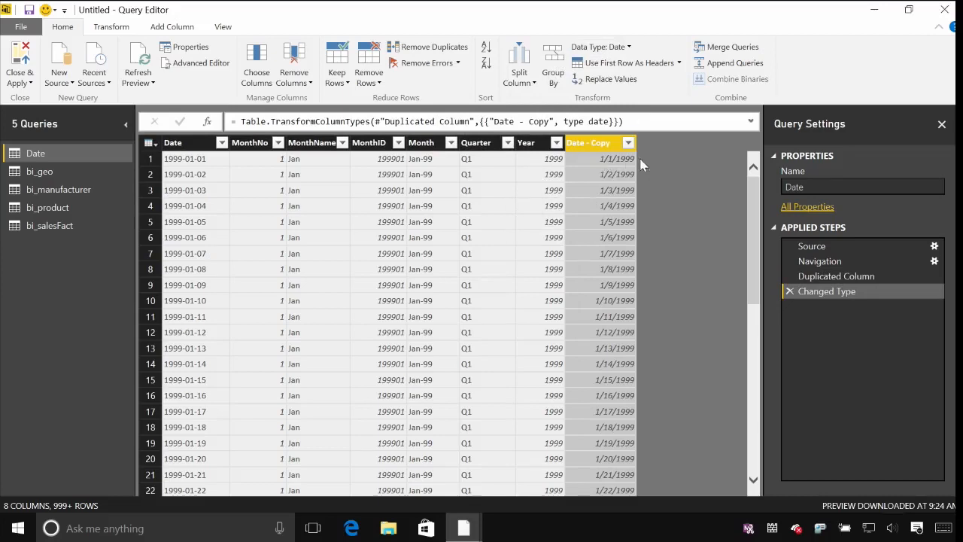
- Rename the duplicated date column as "Date 2"
double_click(611, 143)
click(594, 142)
key(Delete)
key(Delete)
key(Delete)
key(Delete)
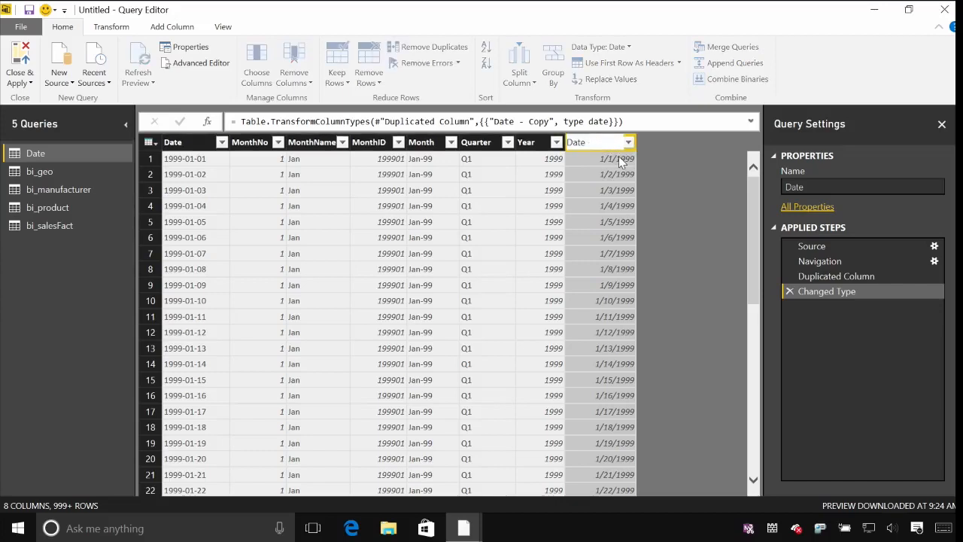
text(2)
key(Return)
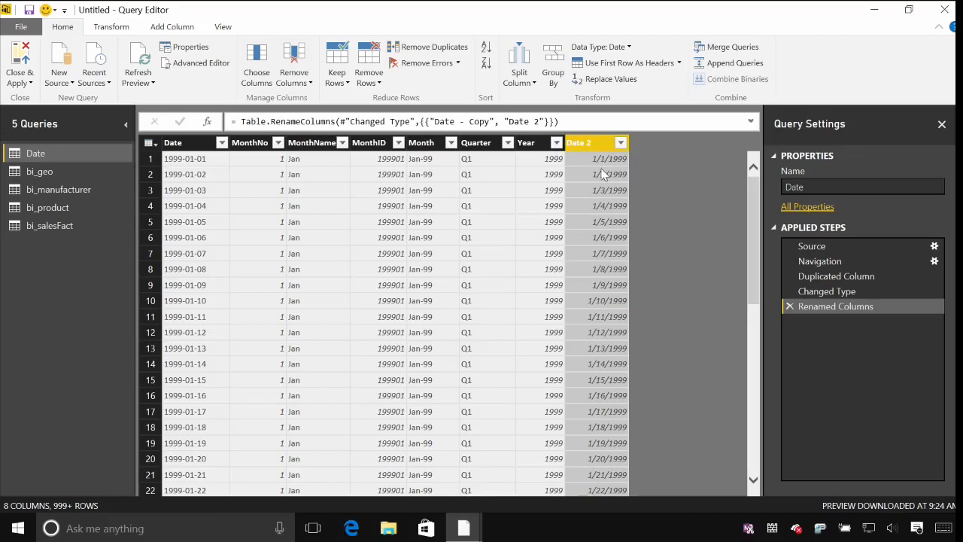
- Add a Day of Week column calculated from the Date 2 column
click(158, 28)
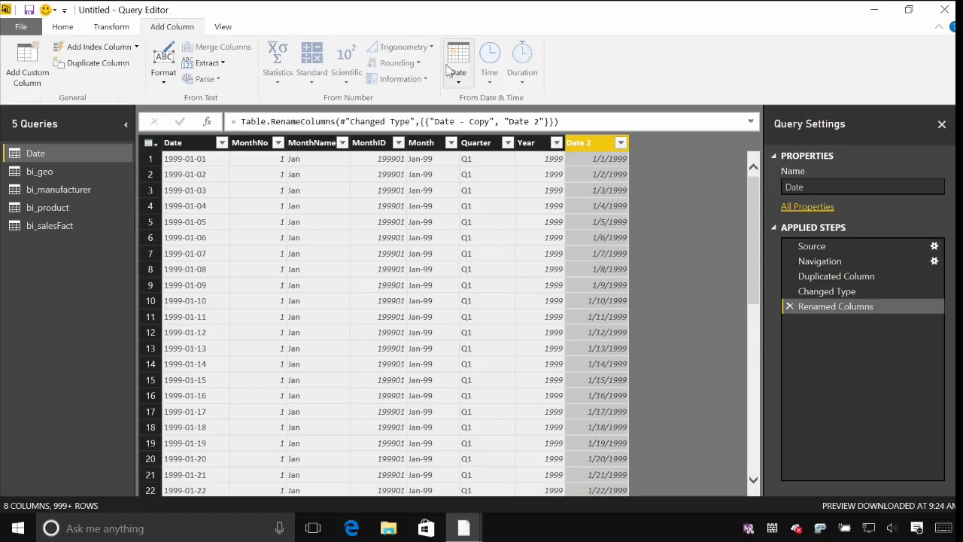
click(459, 71)
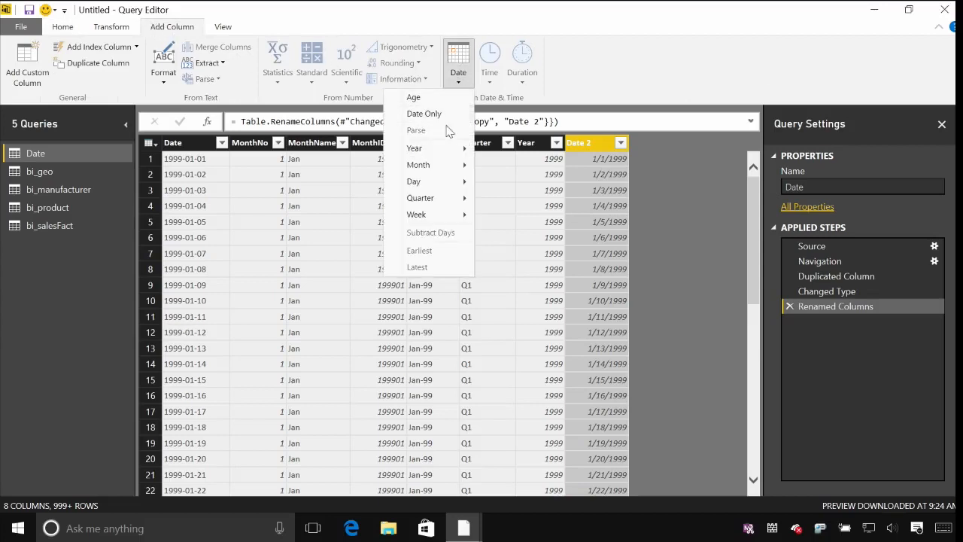
mouse_move(446, 150)
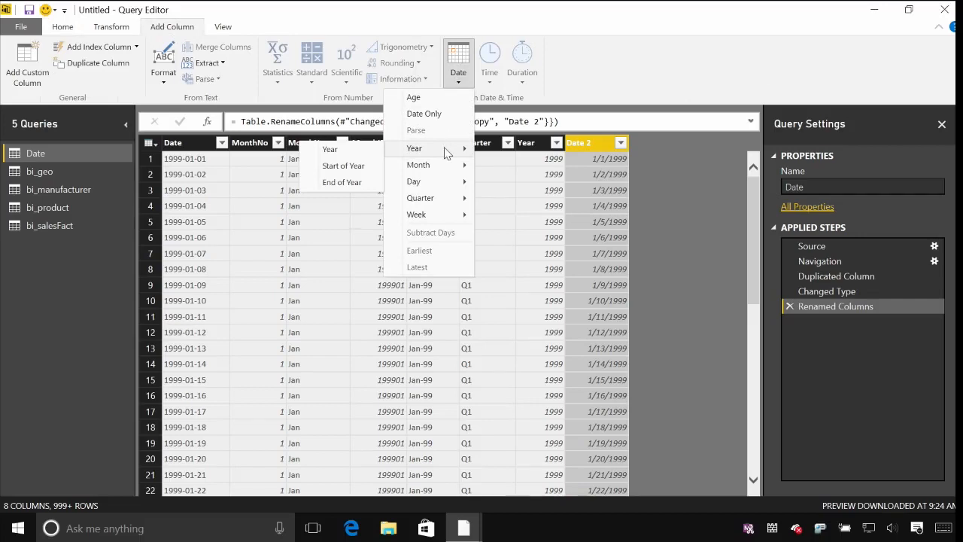
mouse_move(448, 167)
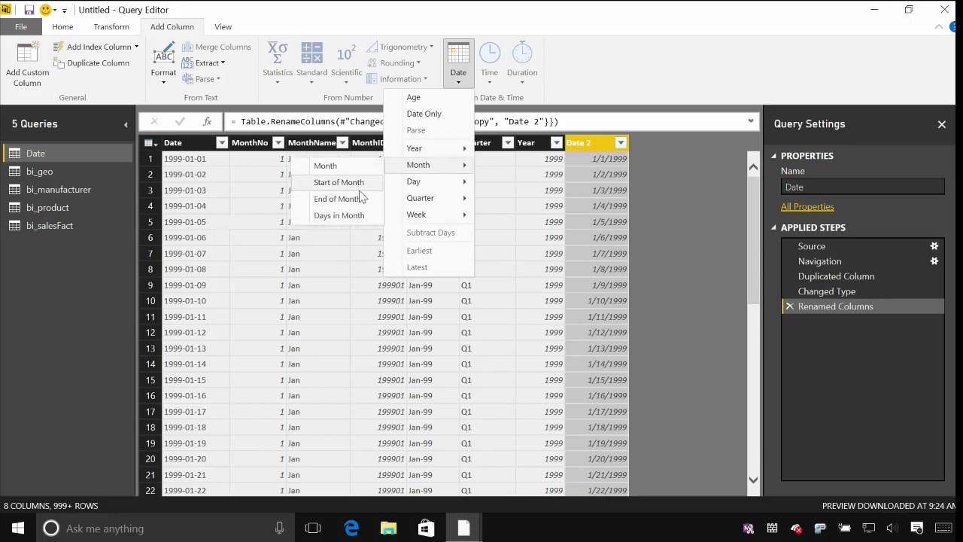
mouse_move(426, 185)
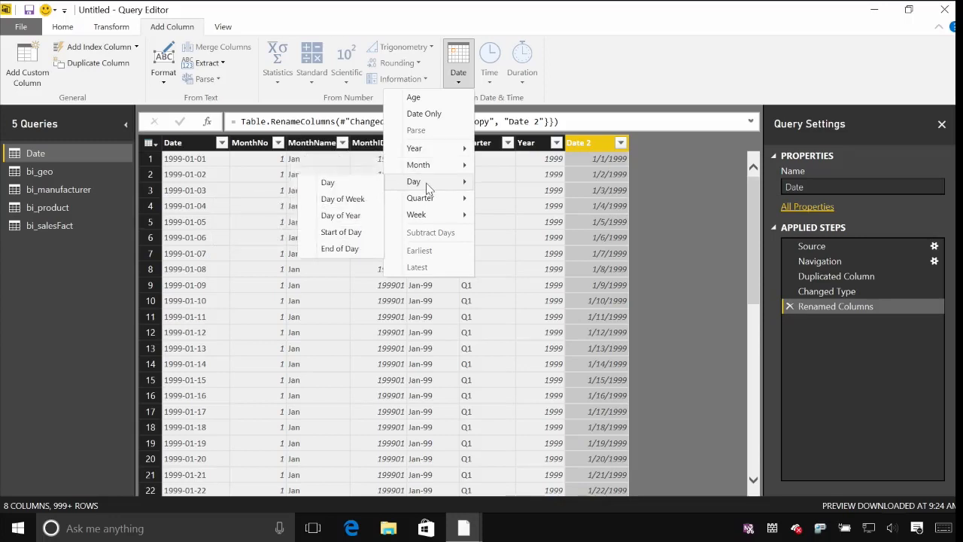
click(351, 200)
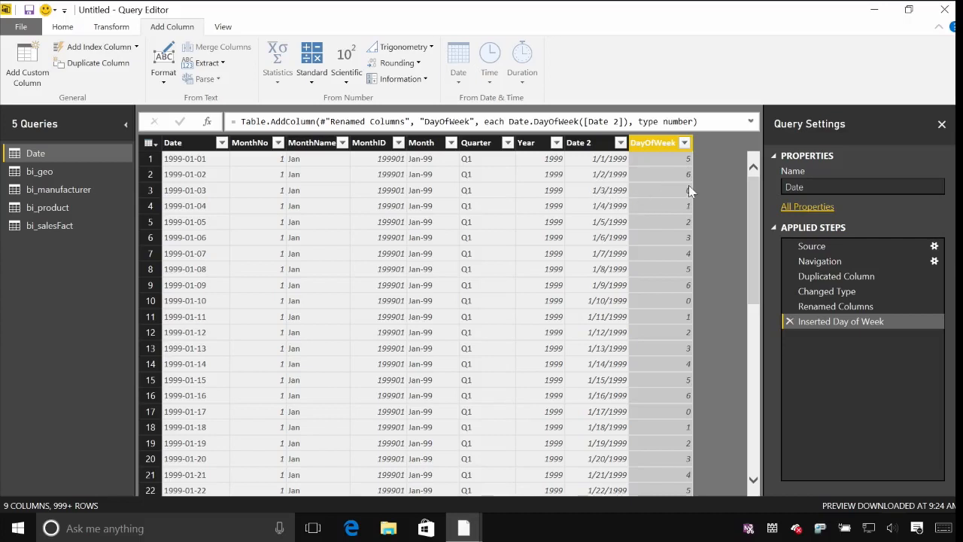
- Add a Week of Year column calculated from the Date 2 column
click(598, 145)
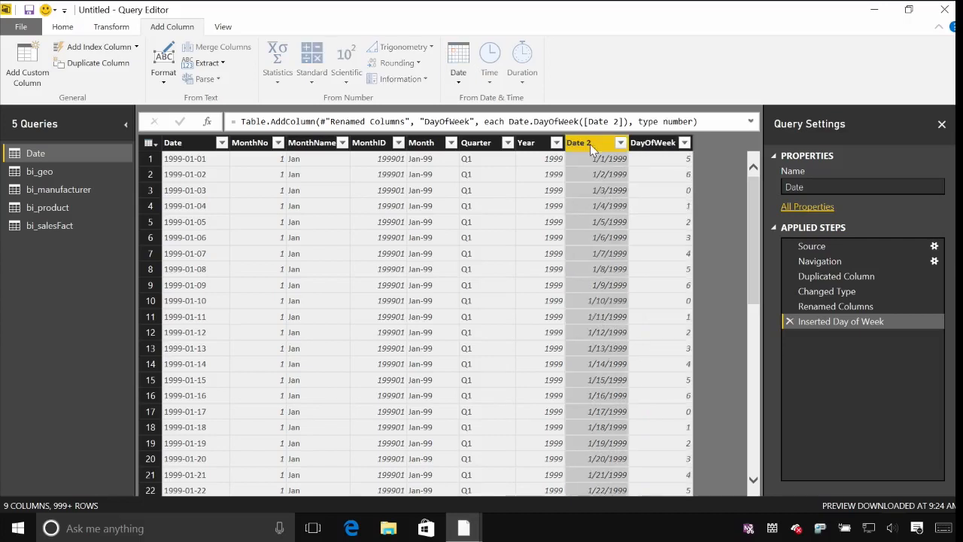
click(458, 66)
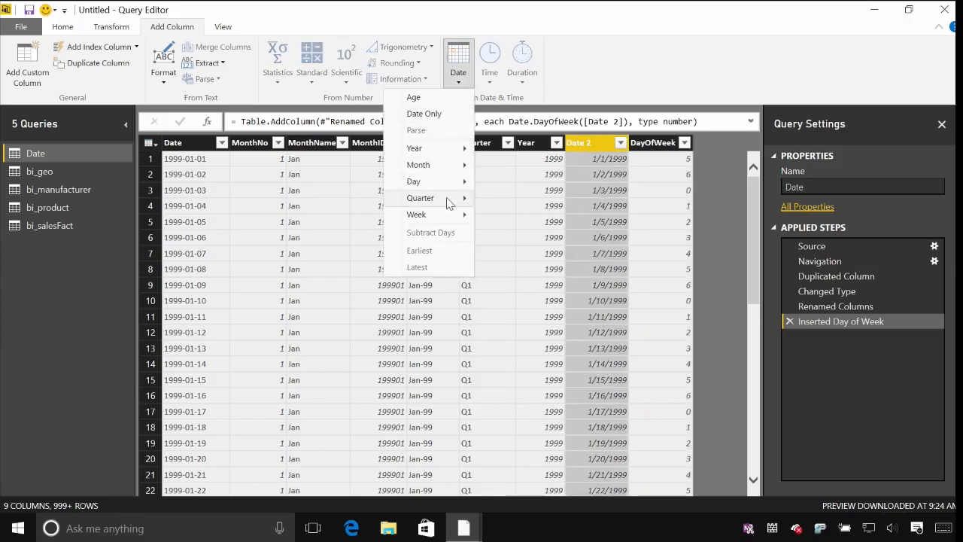
mouse_move(448, 203)
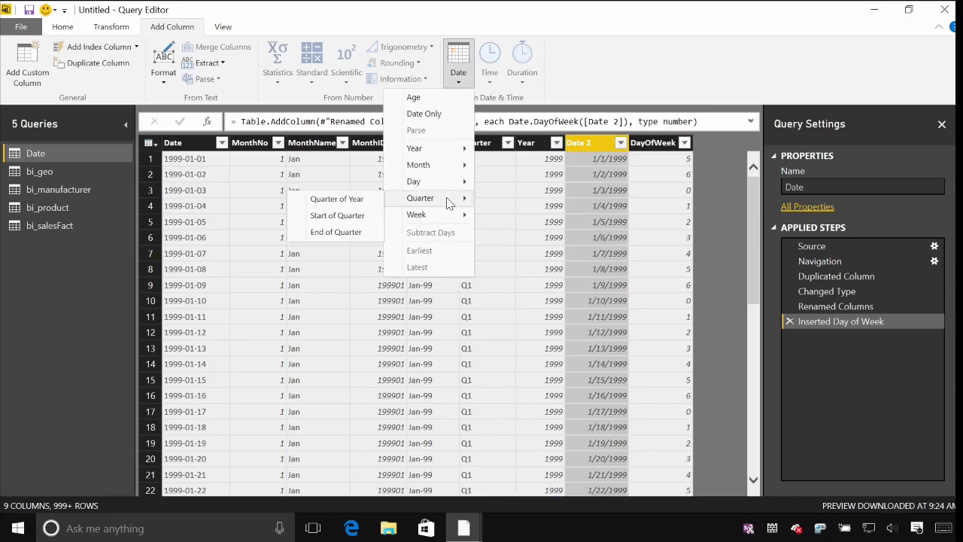
mouse_move(416, 217)
click(364, 217)
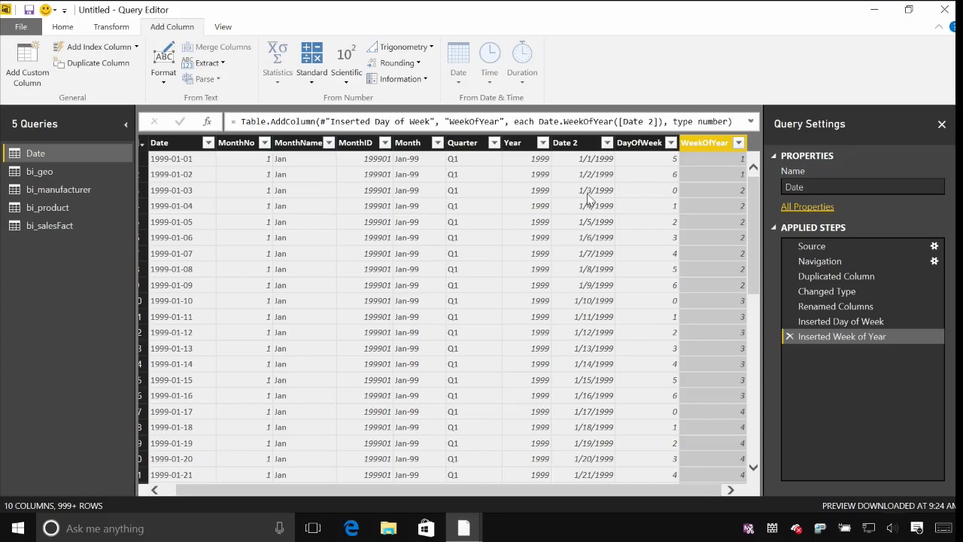
- Rename the bi_geo query as Geography
click(37, 172)
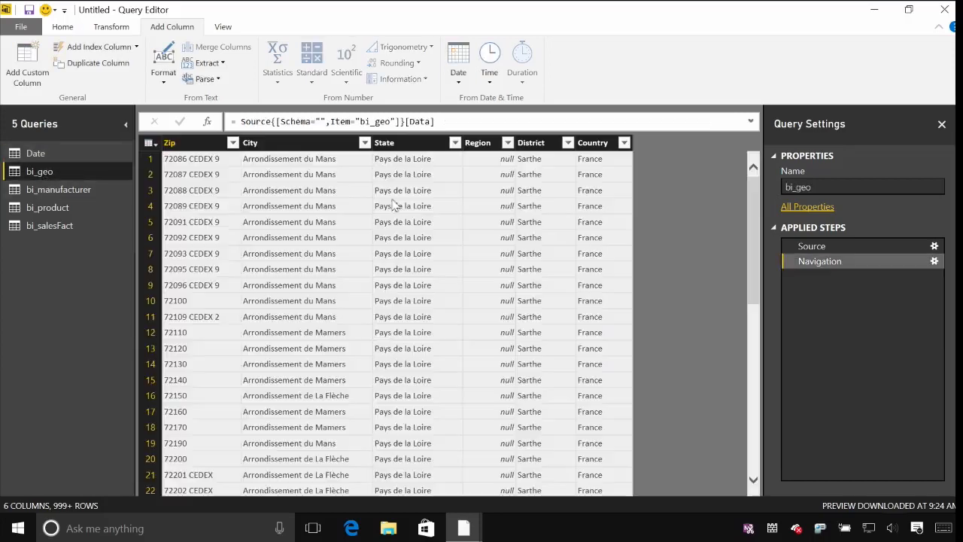
click(823, 187)
text(Georgaphy)
key(Left)
key(Left)
key(Left)
key(Left)
key(BackSpace)
key(BackSpace)
text(gr)
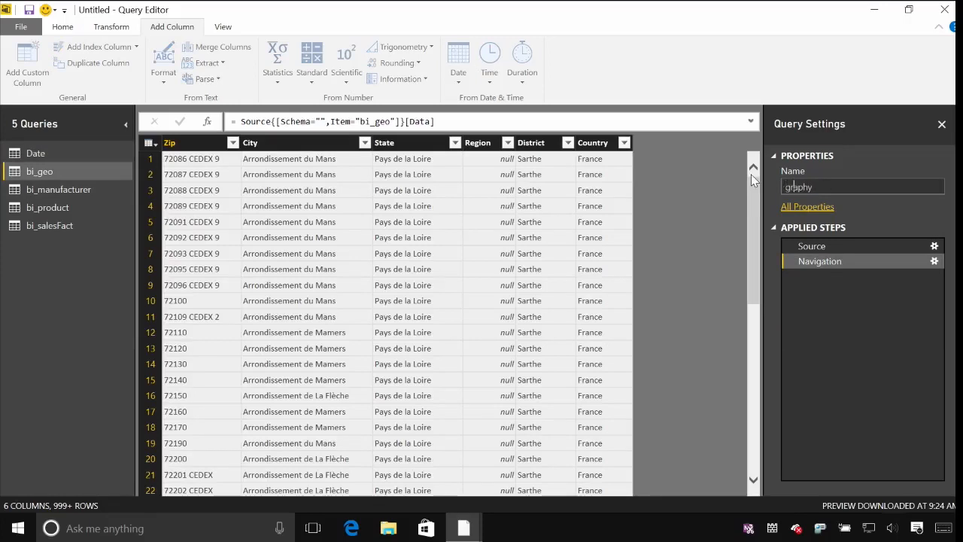
key(shift+Home)
text(Feor)
key(BackSpace)
text(gr)
key(Home)
key(Delete)
text(G)
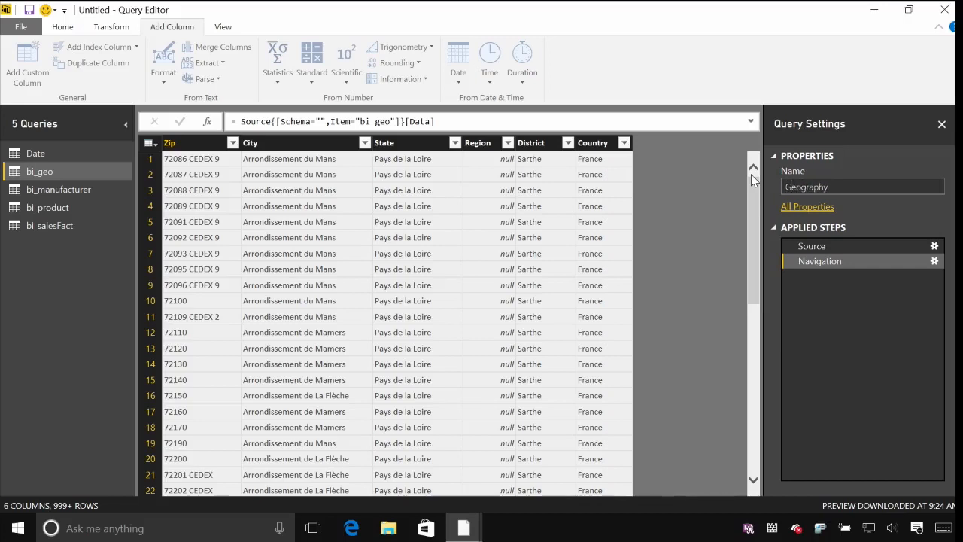
- Rename the bi_manufacturer query as Manufacturer
click(64, 189)
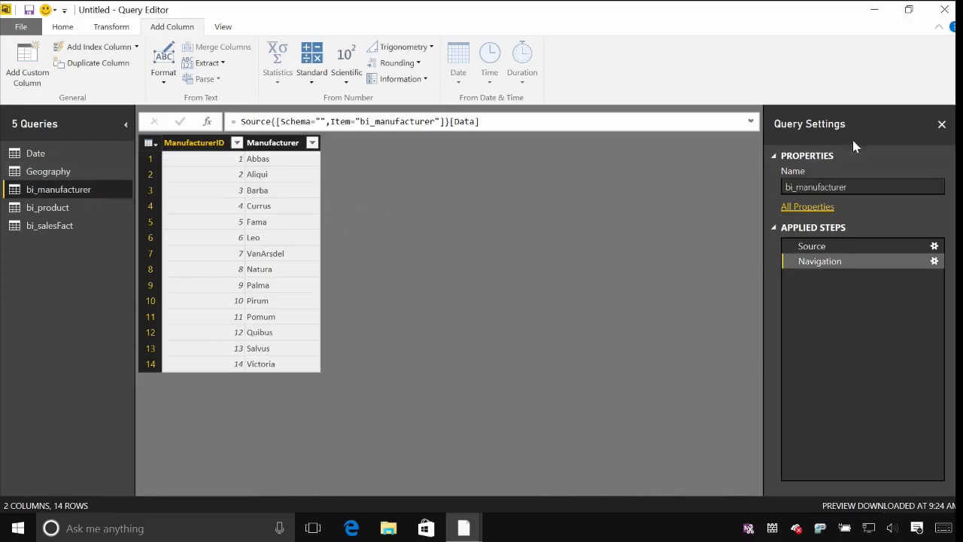
click(831, 186)
double_click(803, 188)
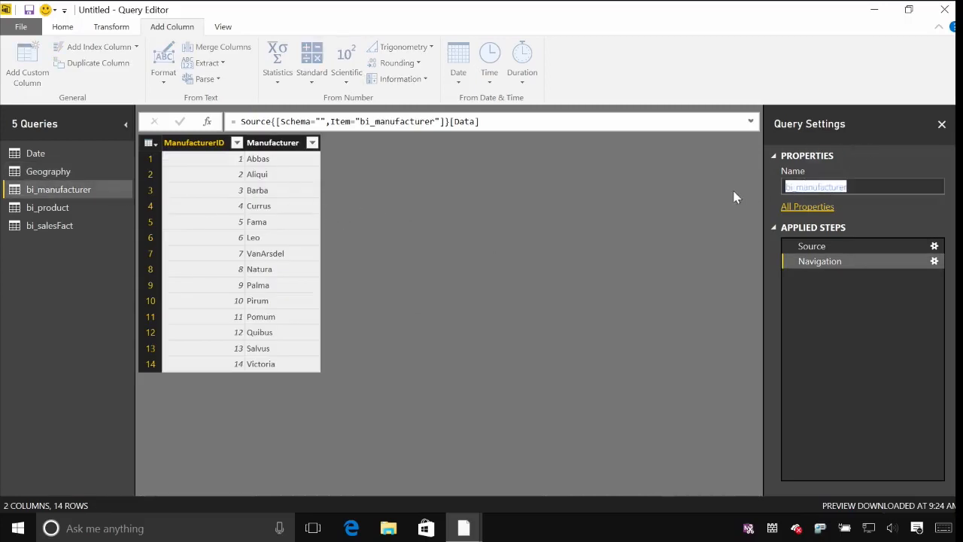
text(Manufacturer)
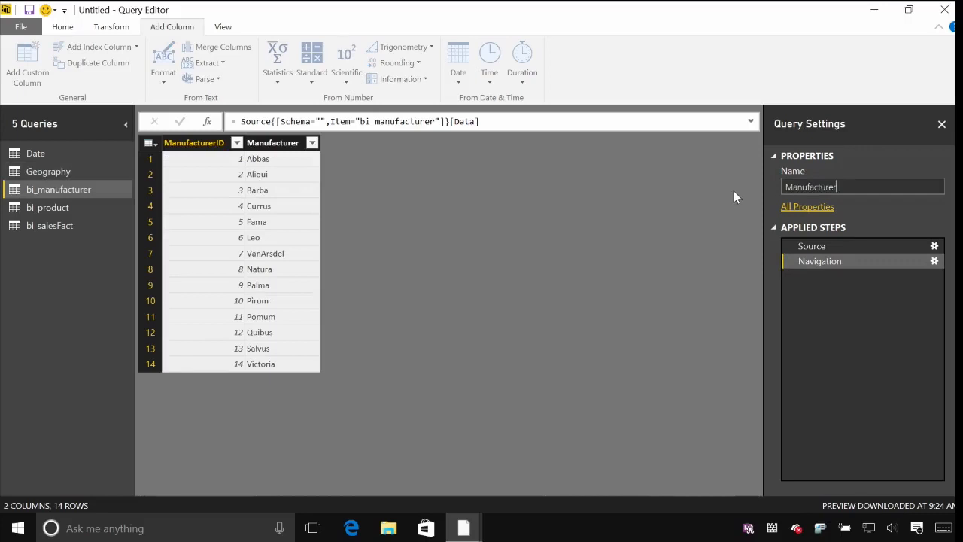
- Rename the bi_product query as Product
click(47, 216)
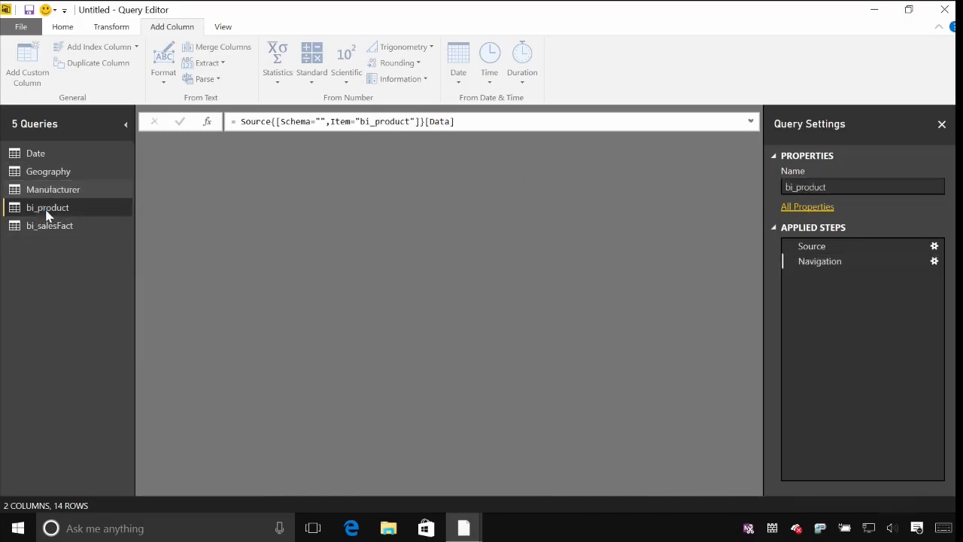
click(803, 190)
key(BackSpace)
key(BackSpace)
key(BackSpace)
key(BackSpace)
text(P)
key(Return)
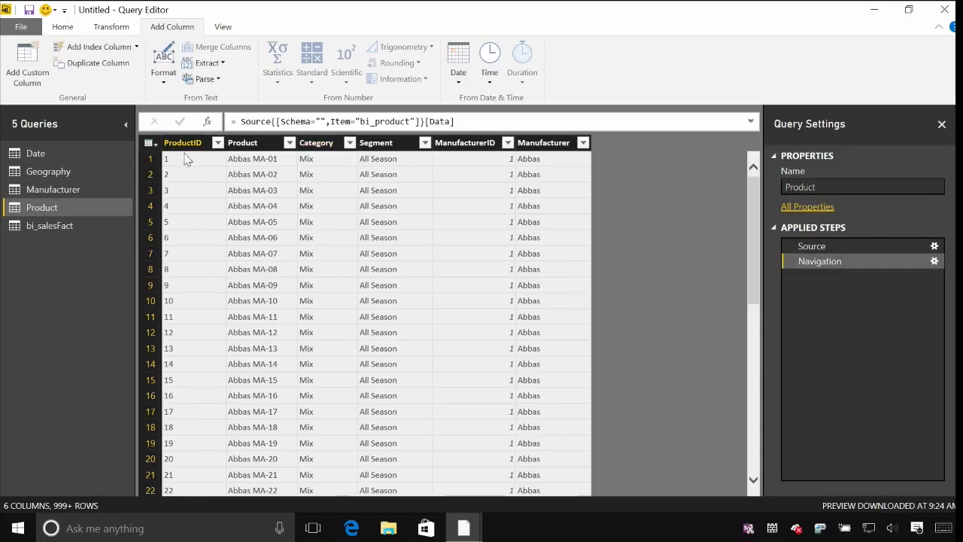
- Duplicate the Product column in the Product query
click(270, 150)
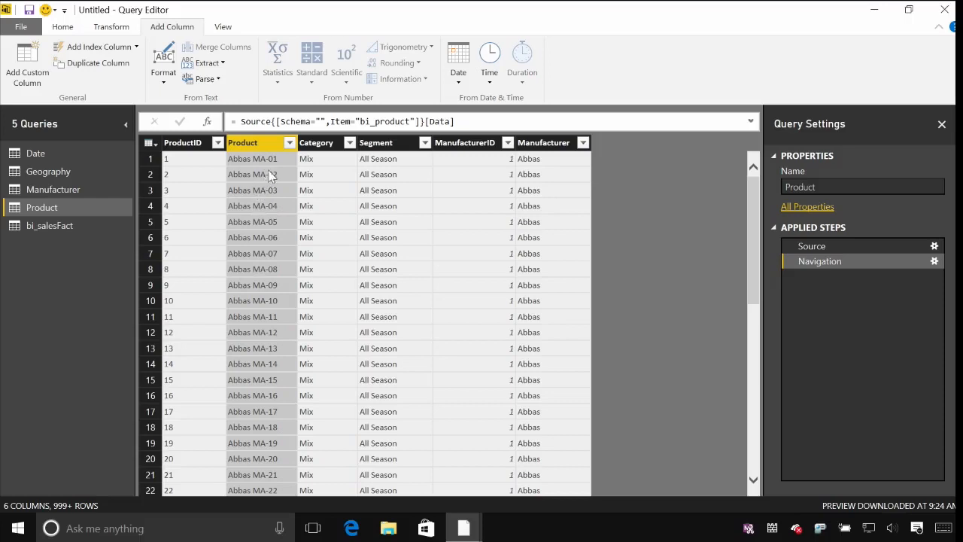
right_click(269, 141)
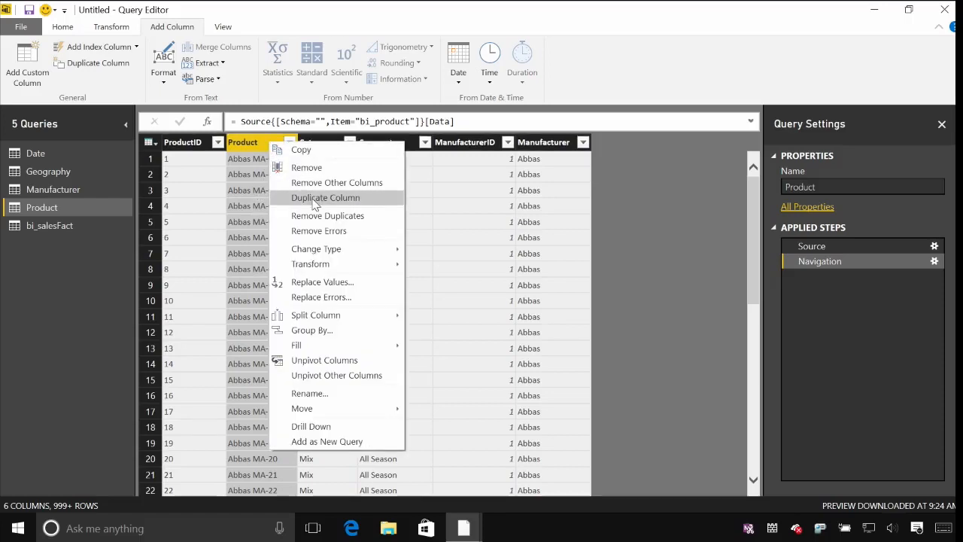
click(315, 199)
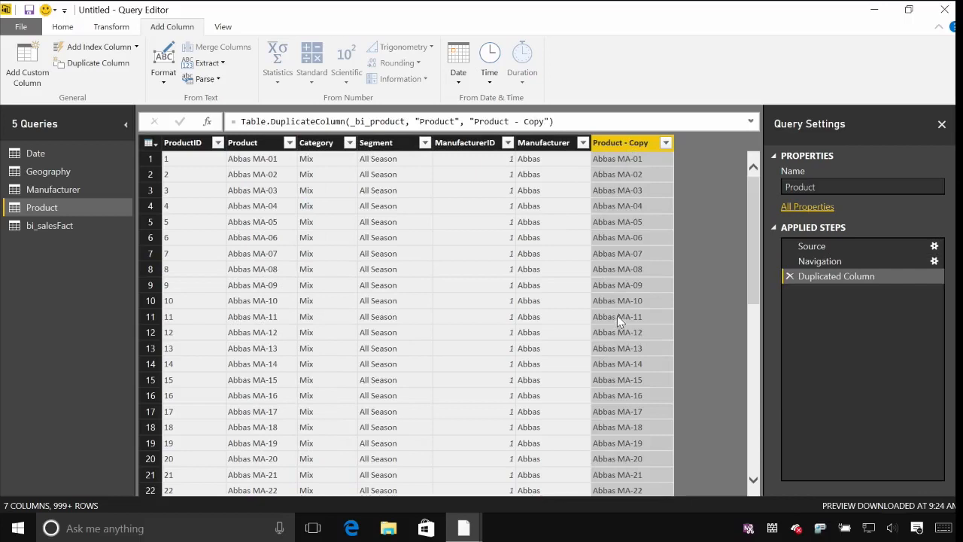
- Split the Product - Copy column by a space delimiter at the left-most delimiter only
right_click(613, 143)
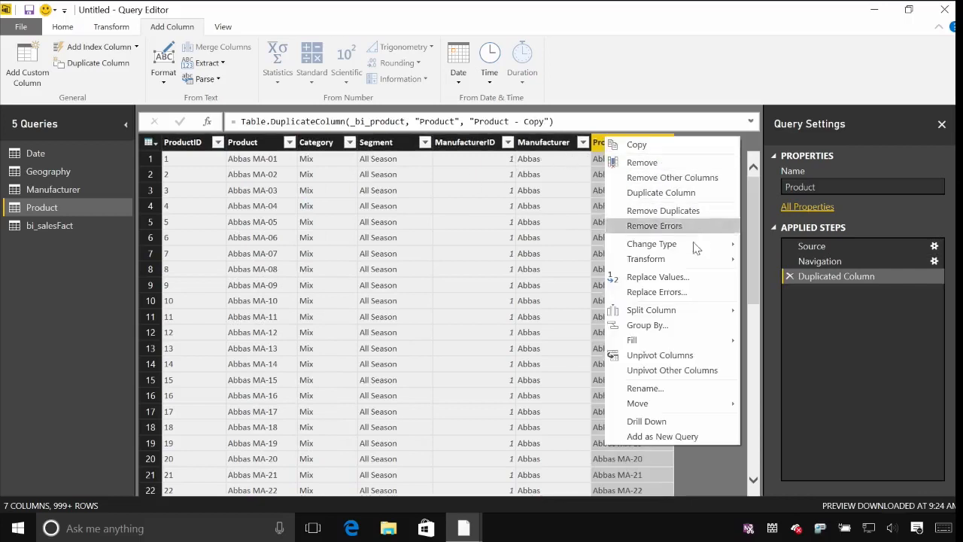
mouse_move(690, 314)
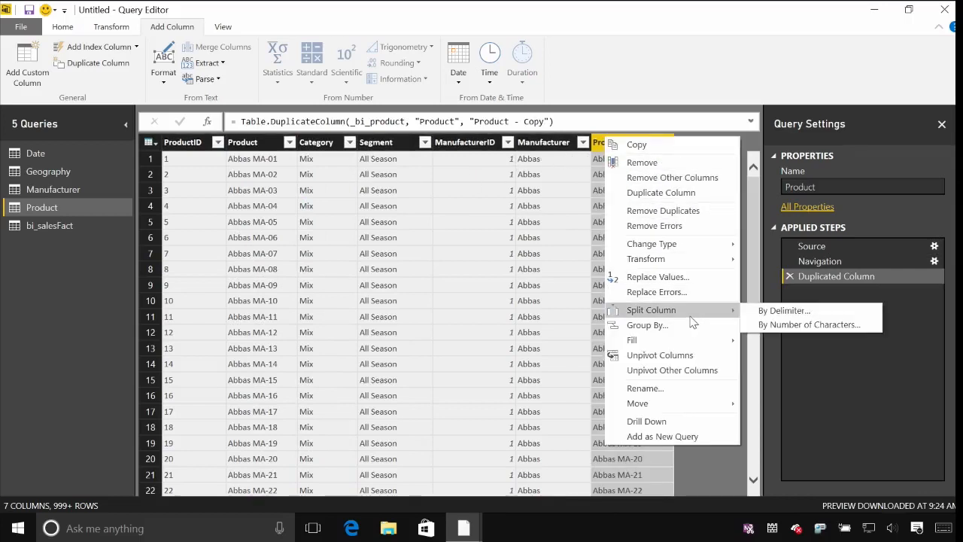
click(810, 313)
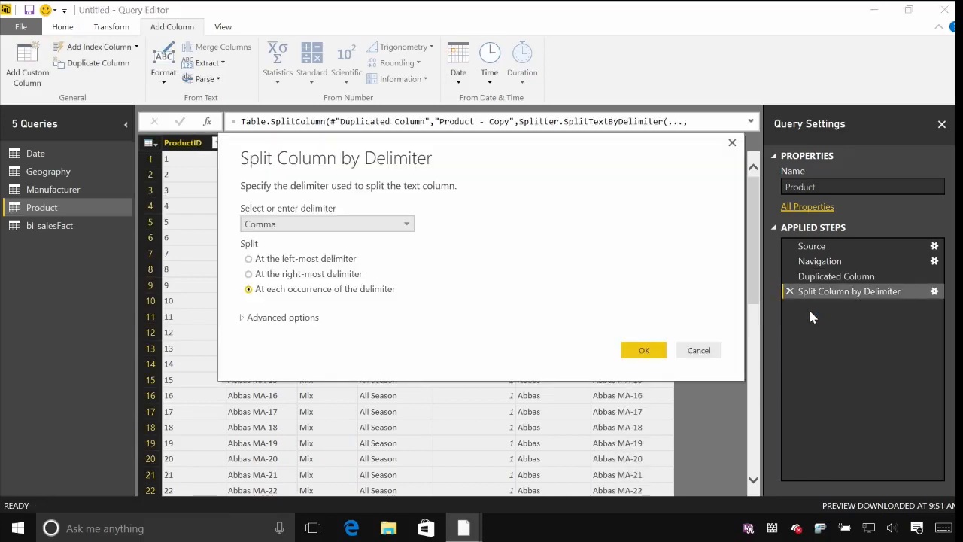
click(316, 226)
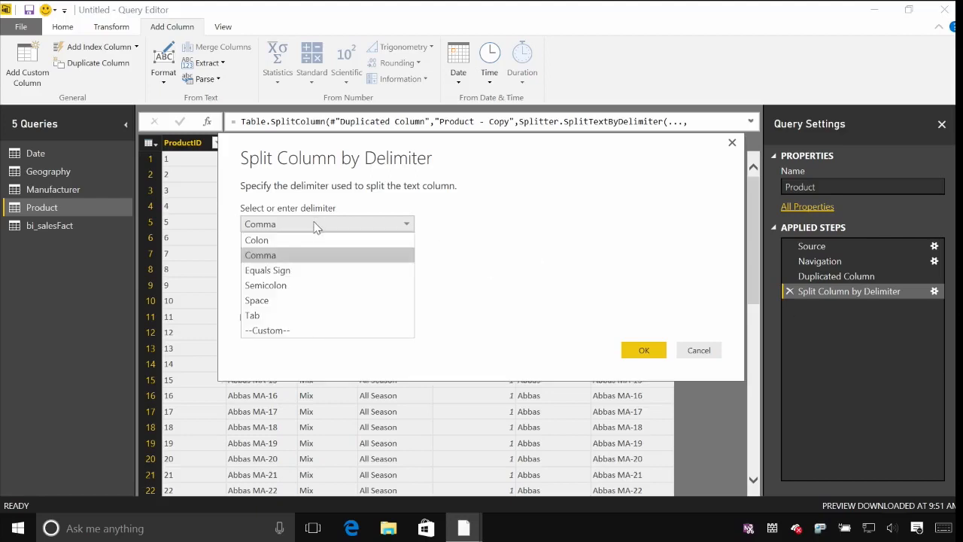
click(304, 304)
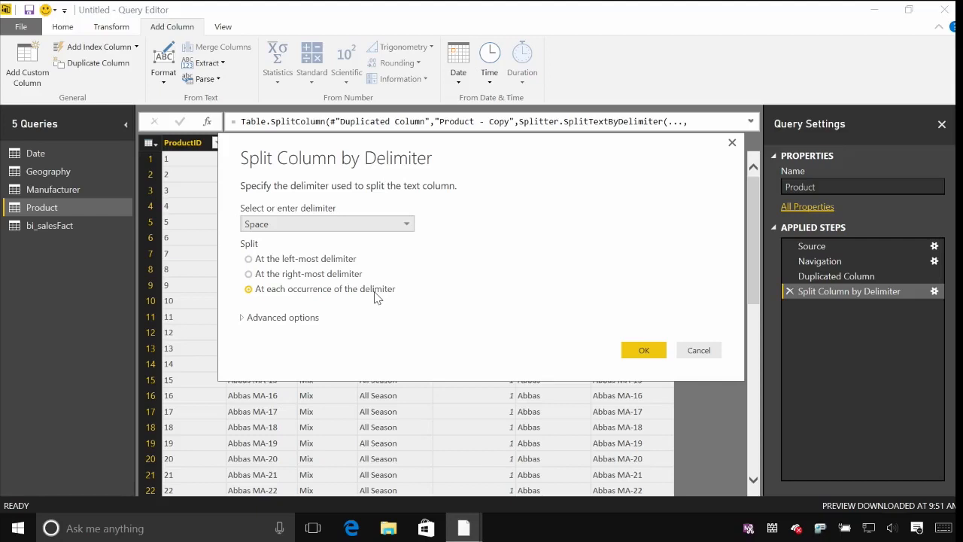
click(347, 261)
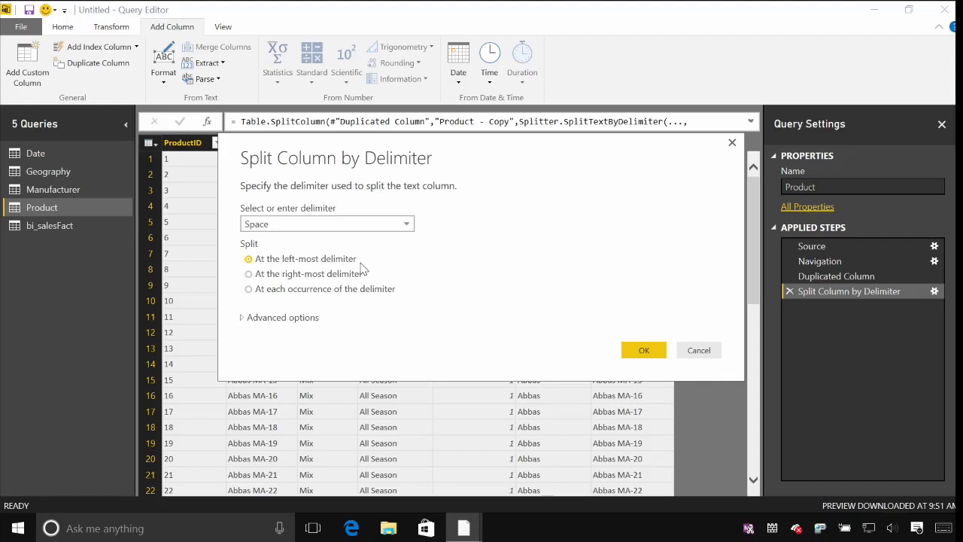
click(647, 351)
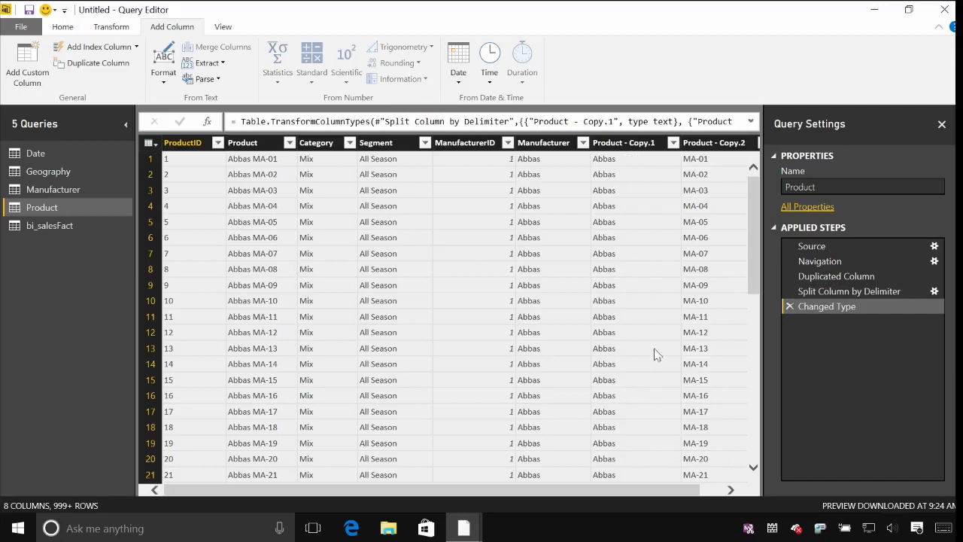
- Remove the Product - Copy.1 column from the Product query
drag(640, 491, 667, 491)
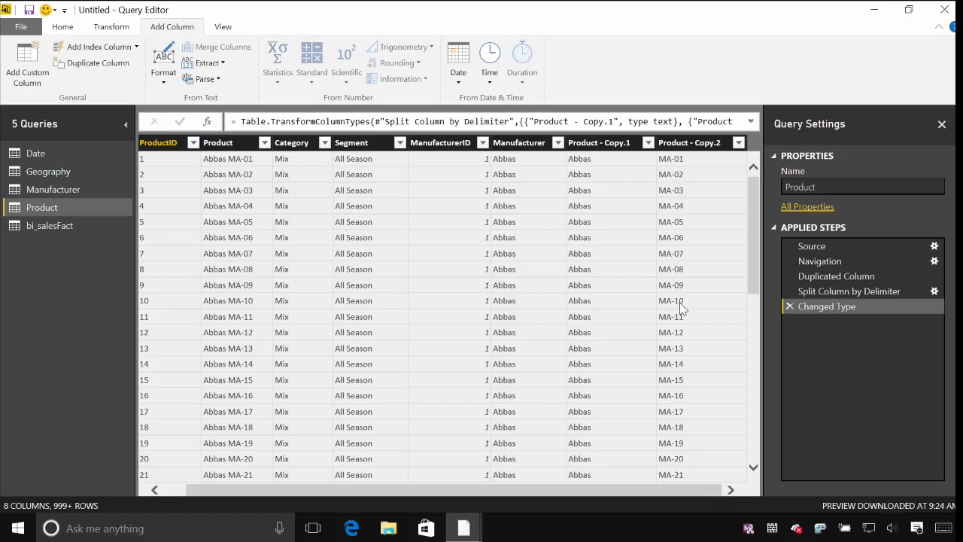
click(609, 142)
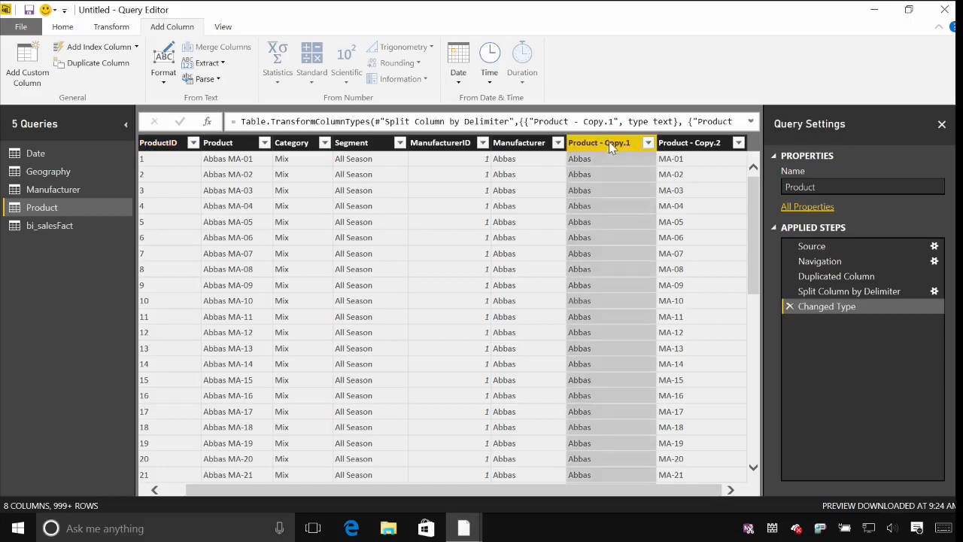
right_click(608, 141)
click(640, 168)
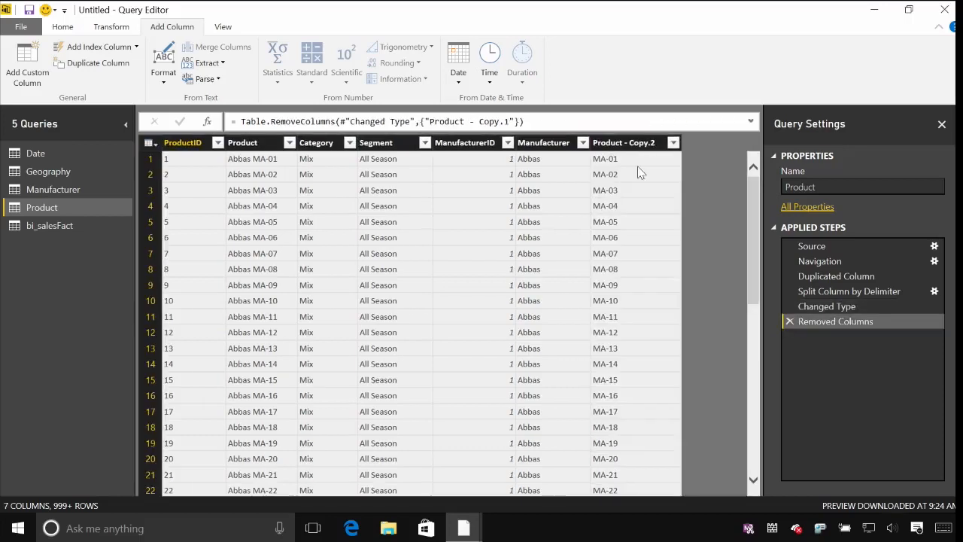
- Rename the Product - Copy.2 column as Product Code
double_click(625, 143)
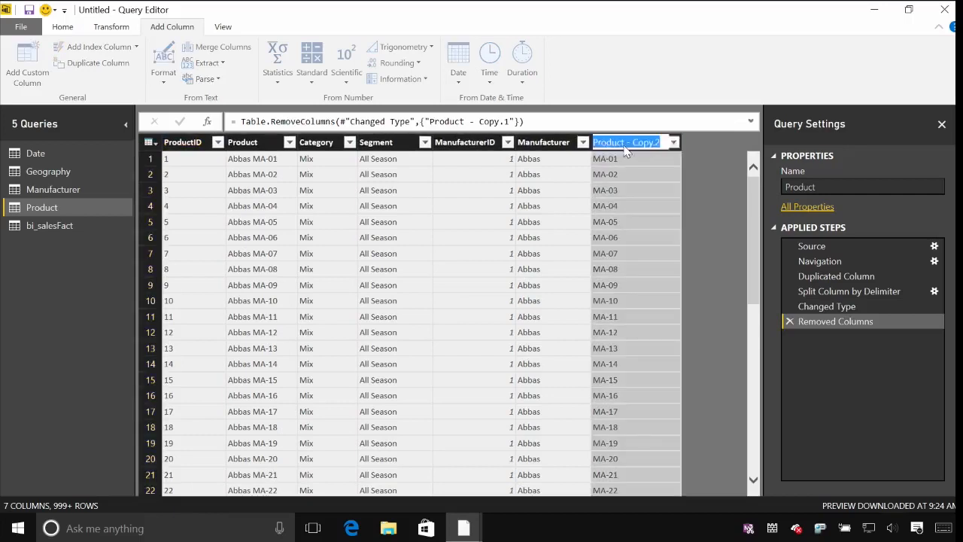
click(628, 146)
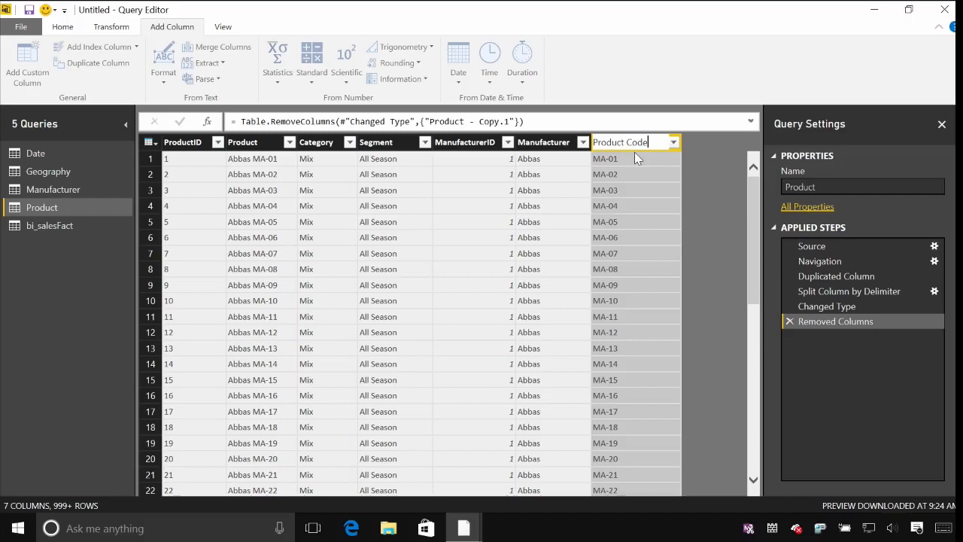
key(Return)
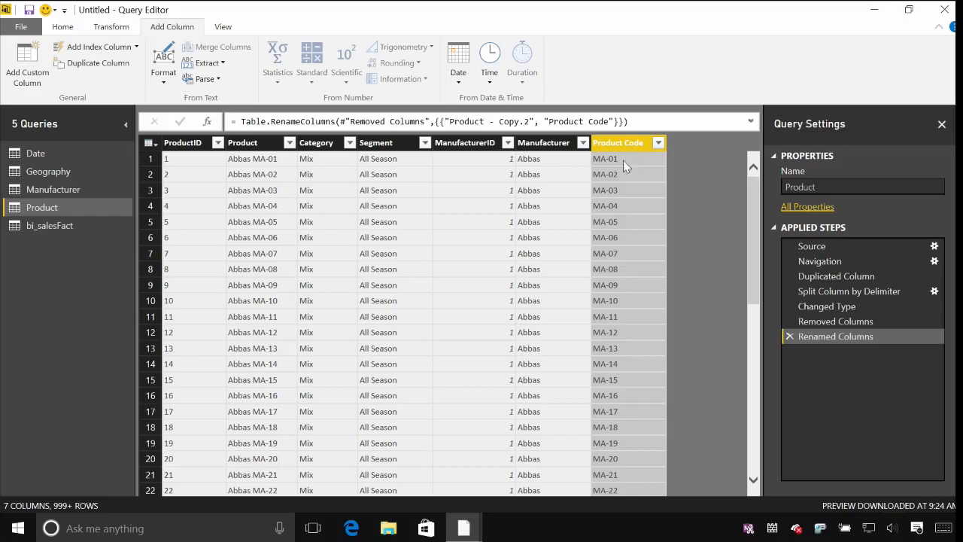
- Rename the bi_salesFact query as SalesFact
click(54, 227)
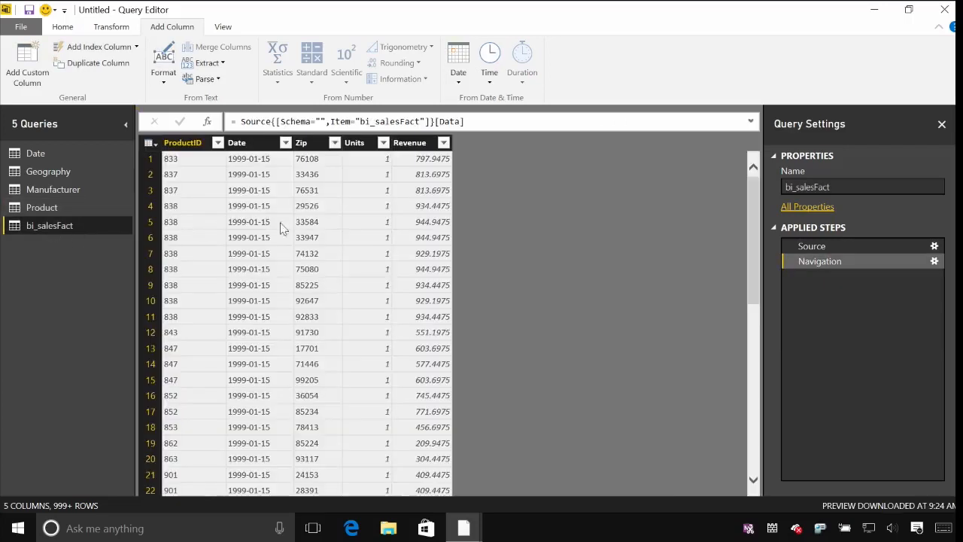
click(790, 187)
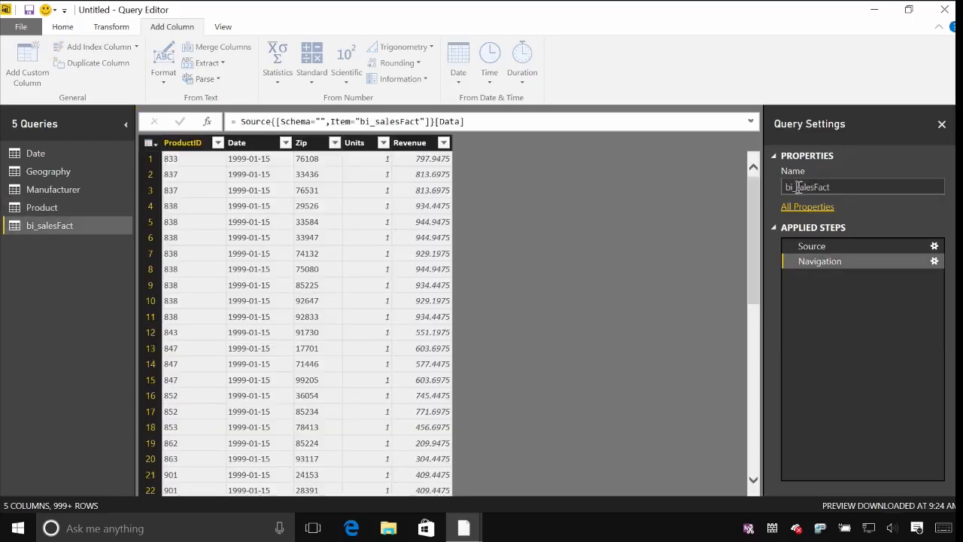
key(Delete)
key(BackSpace)
key(BackSpace)
key(BackSpace)
text(S)
click(185, 146)
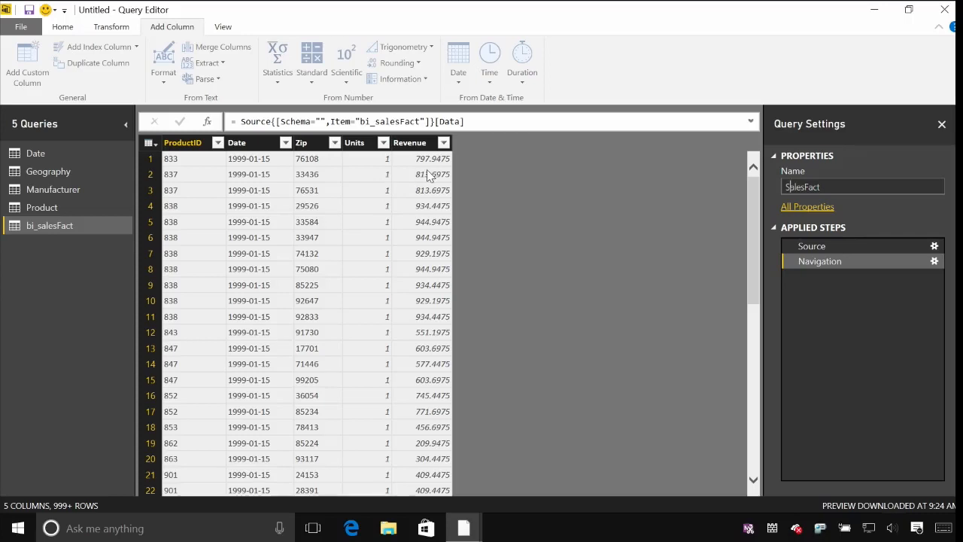
key(Return)
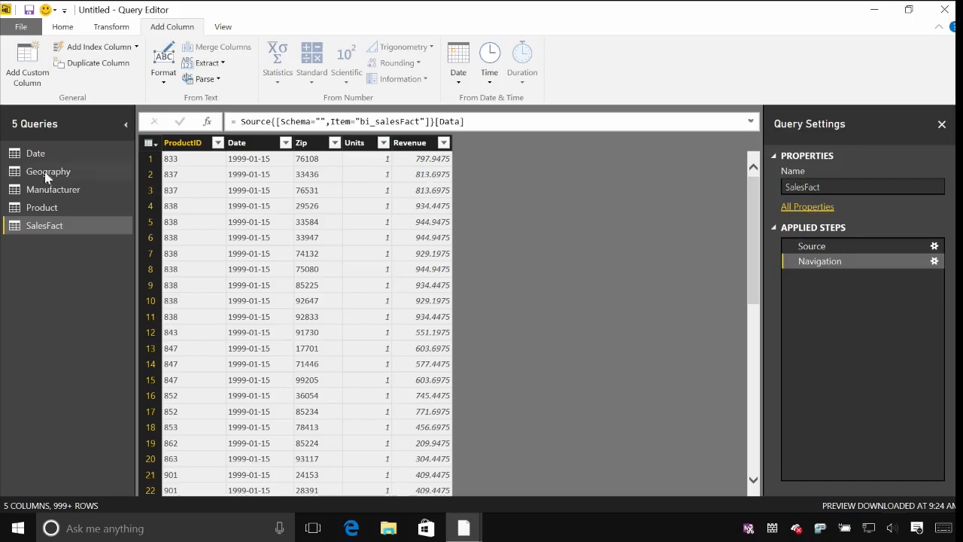
- Close the Query Editor, apply the query changes to the data model and check the load progress down to SalesFact
click(69, 26)
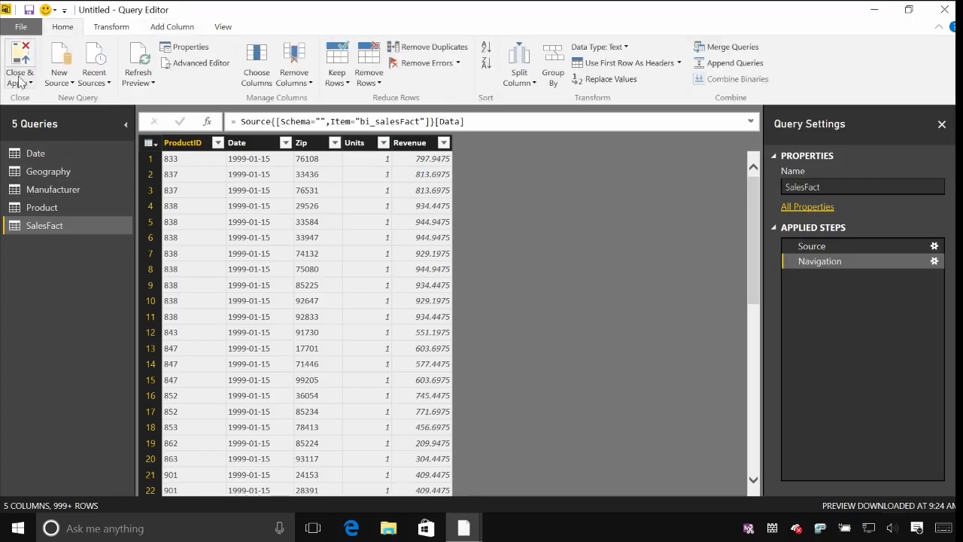
click(22, 61)
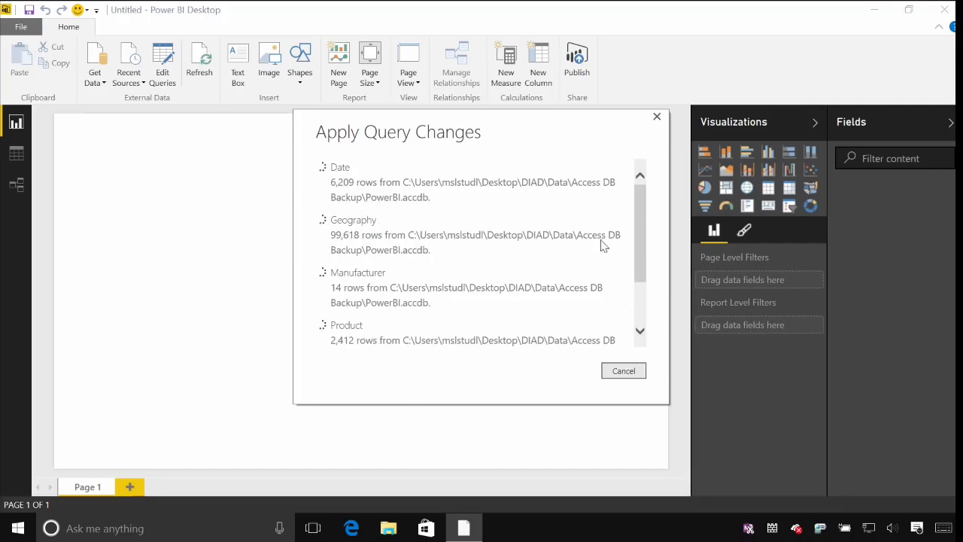
drag(636, 225, 638, 274)
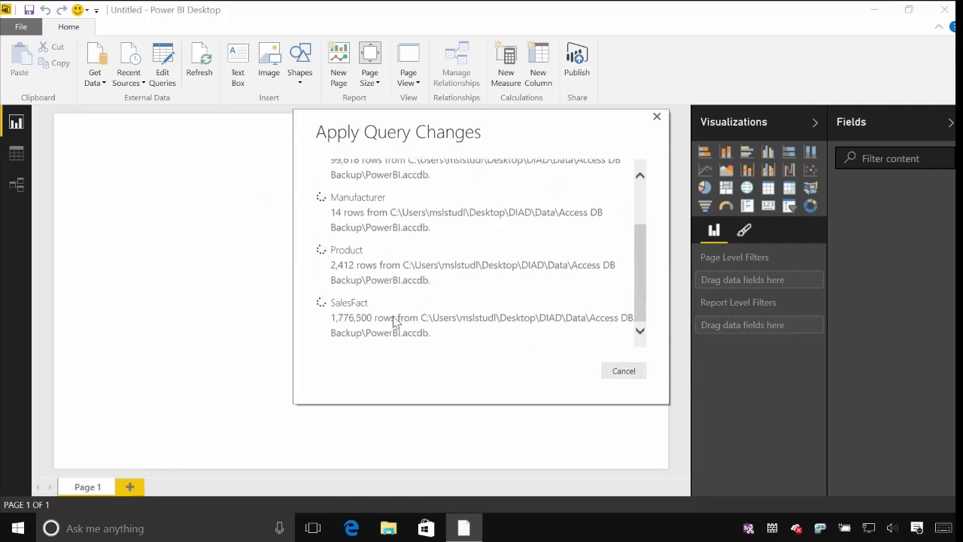